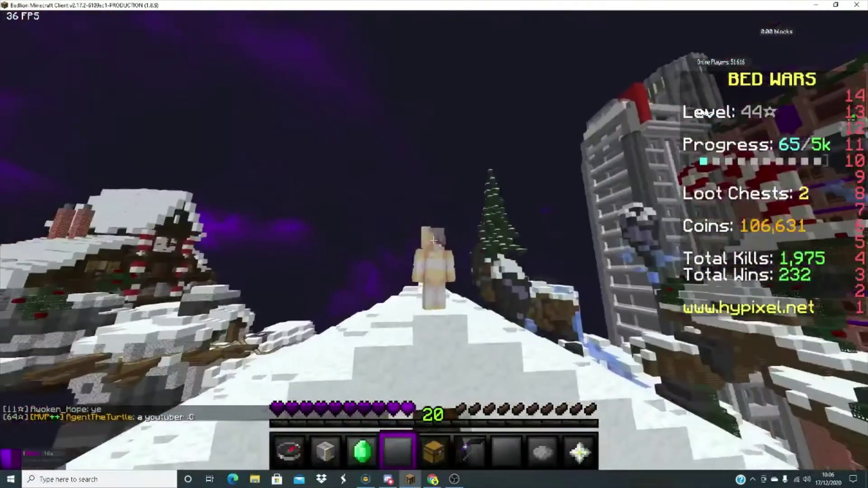
key("F5")
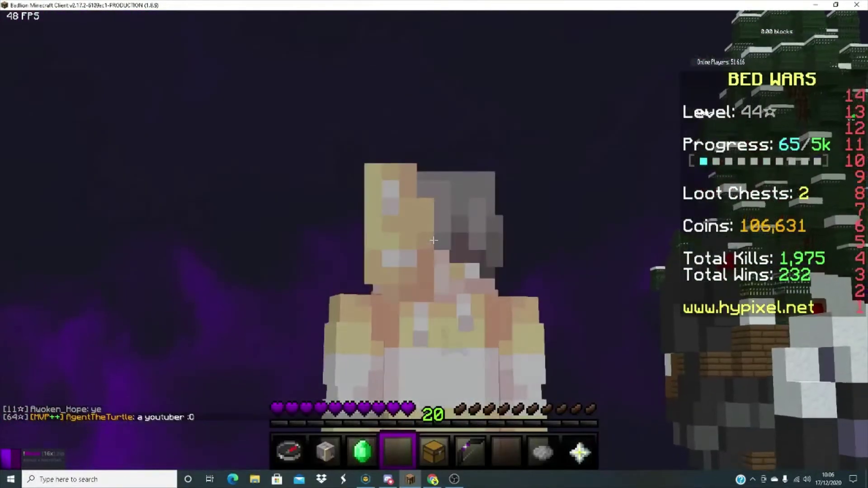
key("F5")
key("F5")
key("F5")
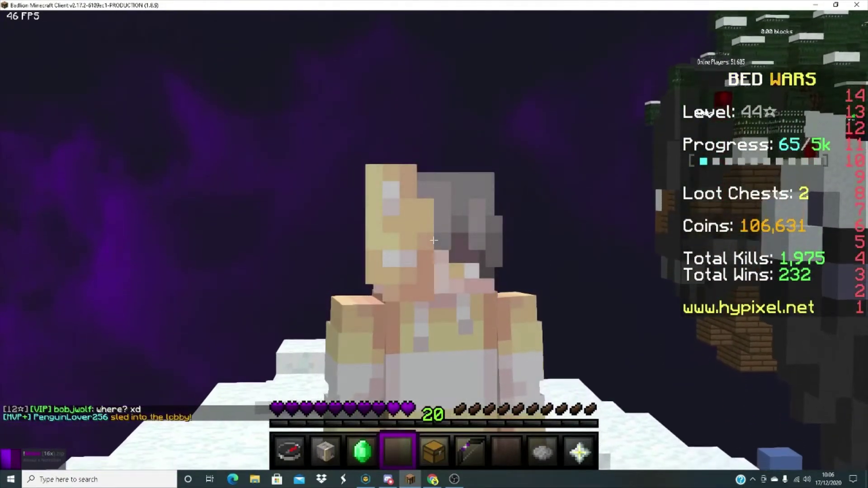
key("F5")
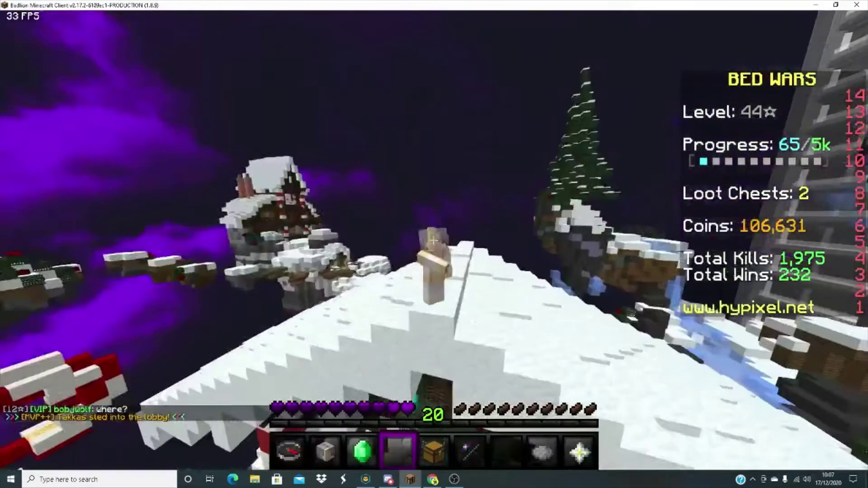
key("F5")
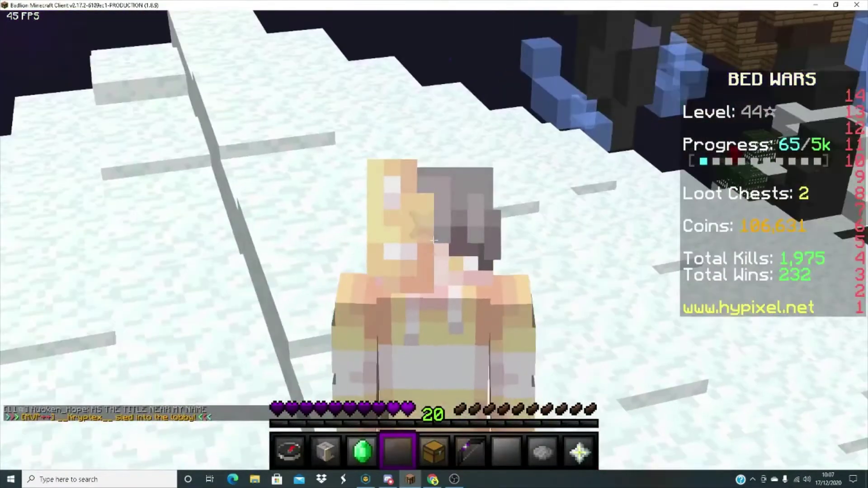
left_click(434, 241)
left_click(434, 241)
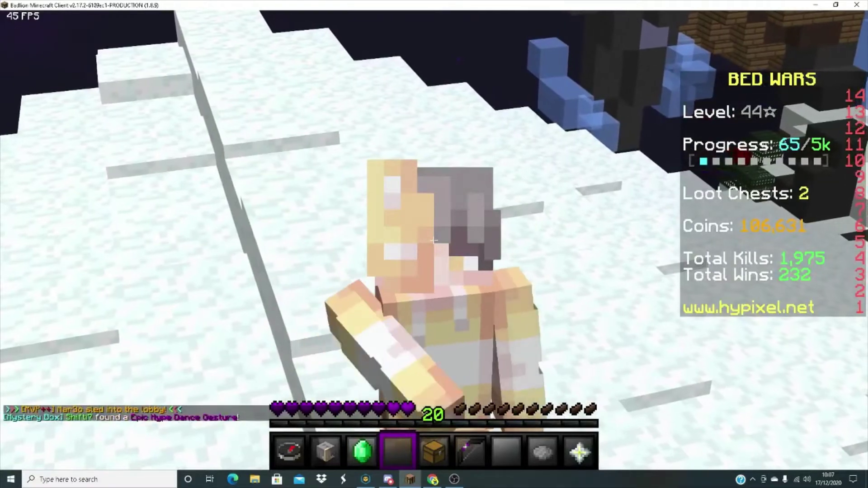
left_click(434, 241)
left_click(434, 241)
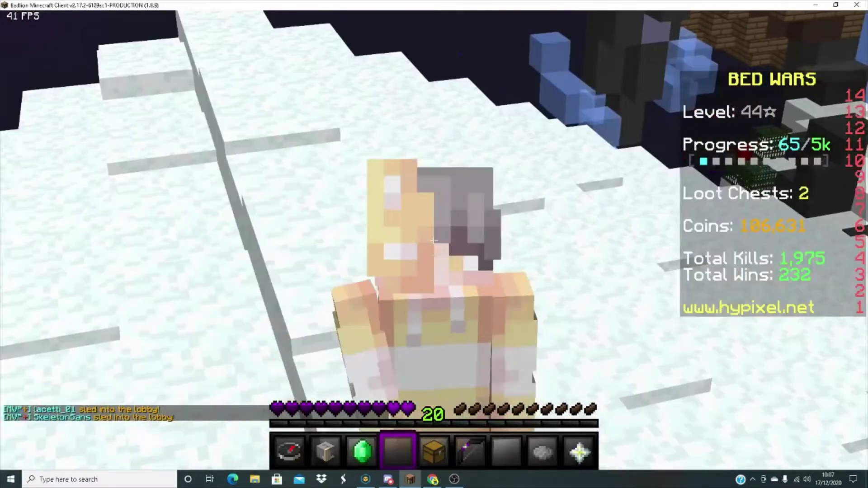
left_click(434, 241)
left_click(434, 241)
left_click(434, 241)
left_click(434, 241)
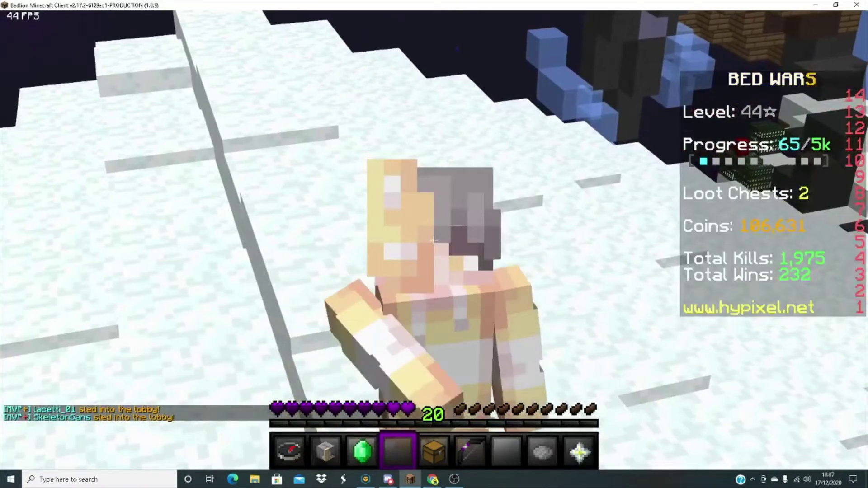
left_click(434, 241)
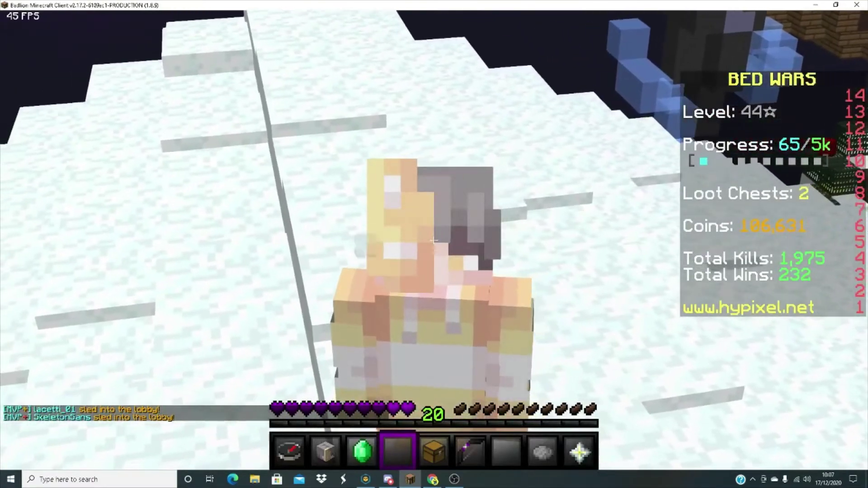
key("Escape")
key("Escape")
left_click(434, 241)
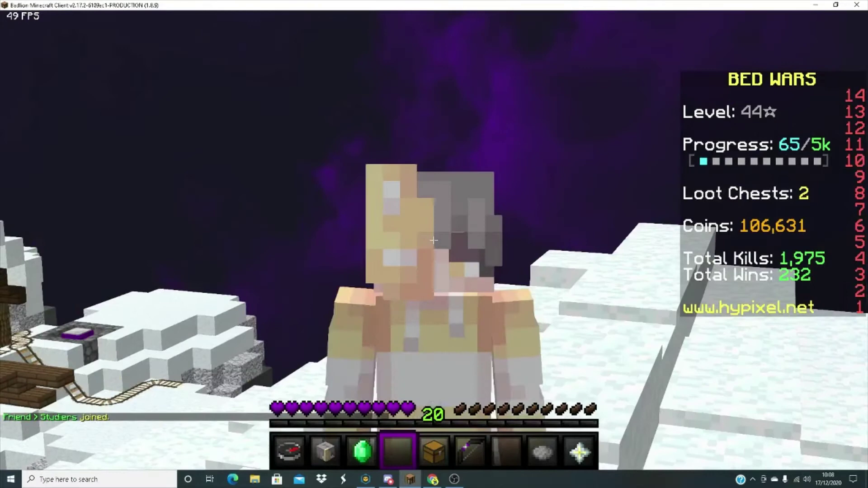
left_click(434, 240)
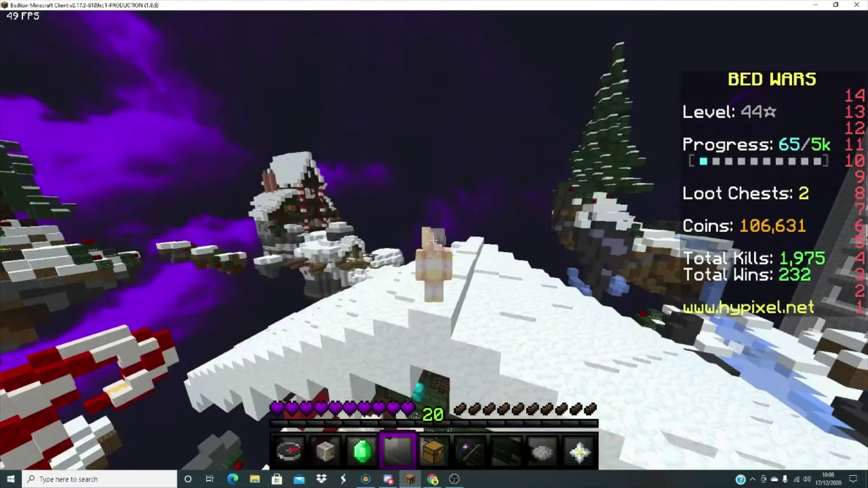
Pause the game and open the Windows Performance Options by running SystemPropertiesPerformance.exe
key("Escape")
left_click(100, 479)
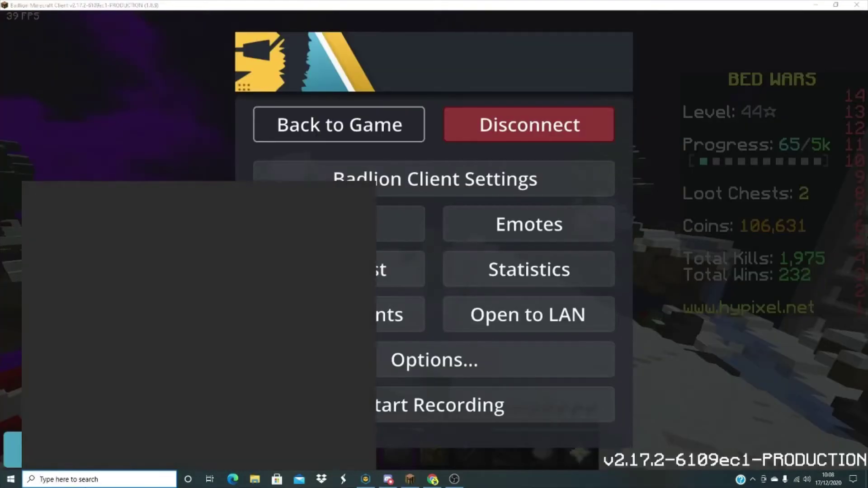
type("SystemPropertiesPerformance.exe")
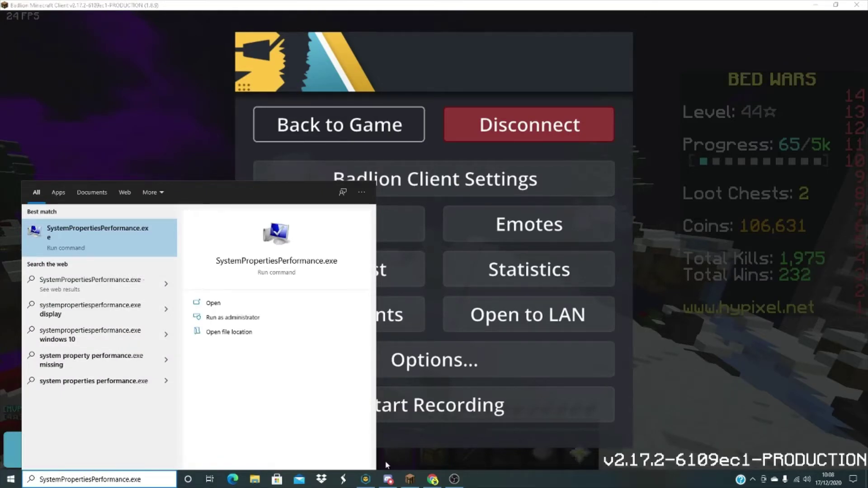
key("Return")
Switch to OBS to stop the screen recording, and return to the Minecraft window
left_click(454, 480)
left_click(641, 323)
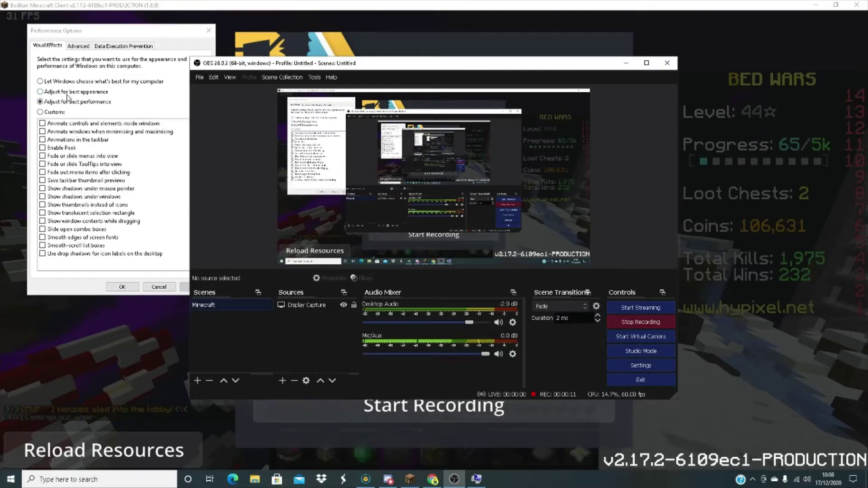
left_click(641, 322)
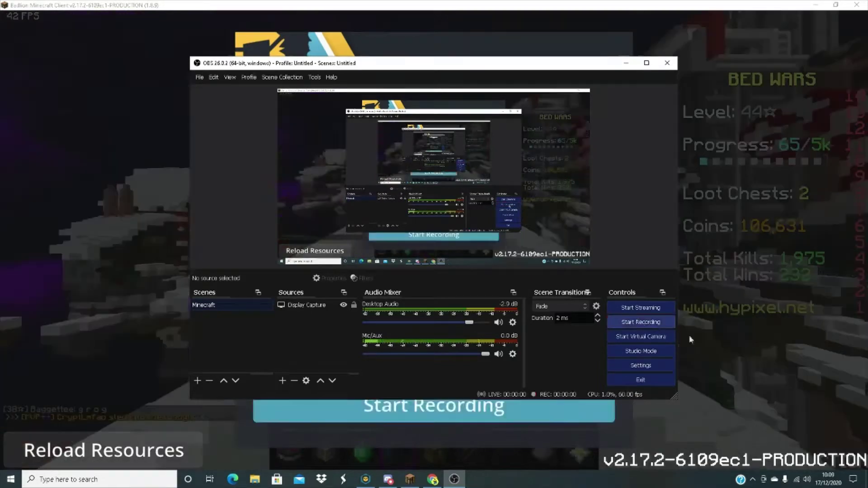
left_click(689, 336)
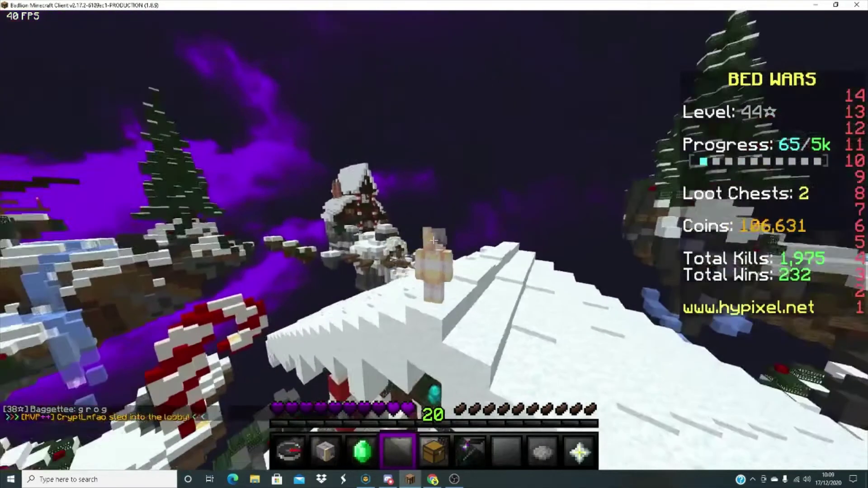
Open the game's Video Settings and review the graphics, lighting and brightness options
key("Escape")
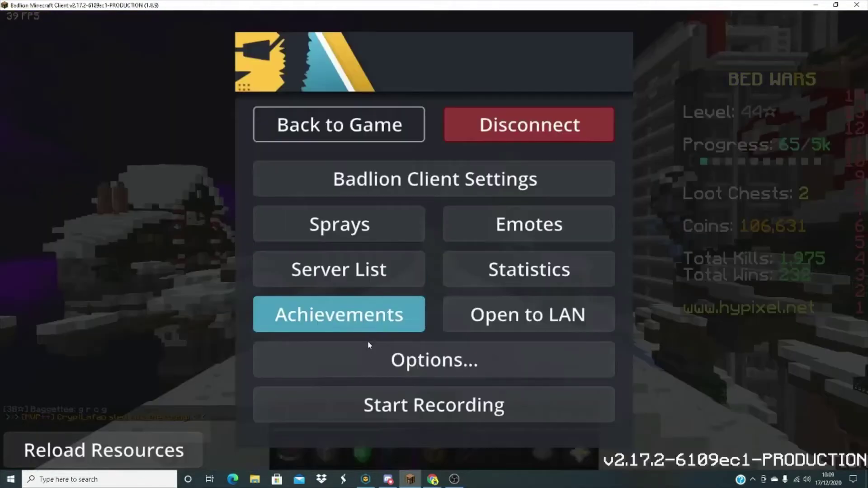
left_click(357, 360)
left_click(294, 271)
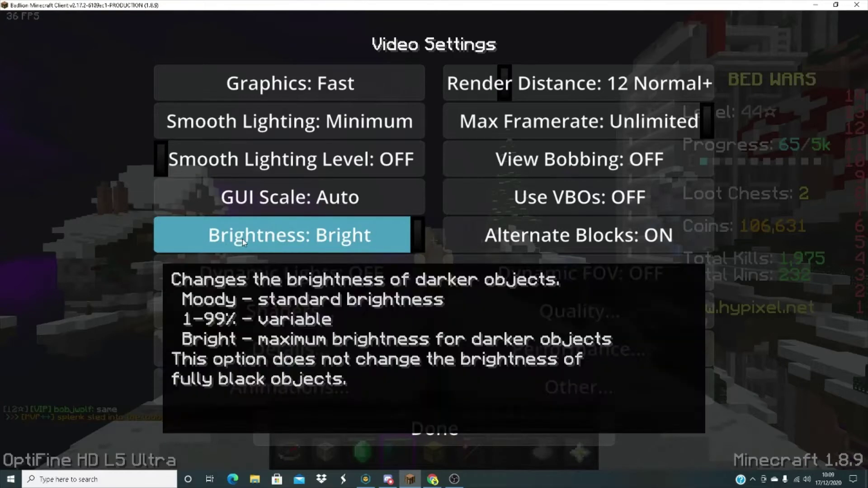
left_click_drag(242, 239, 441, 222)
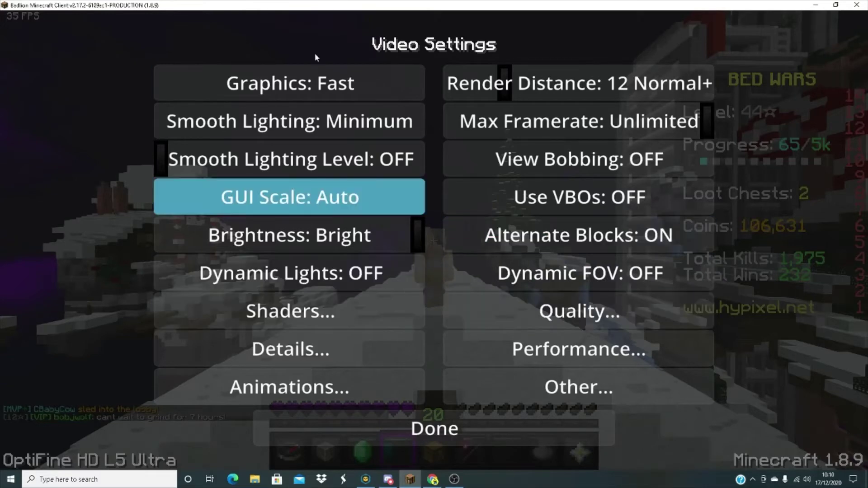
Turn Show Capes off in the Detail Settings of the video options
left_click(579, 311)
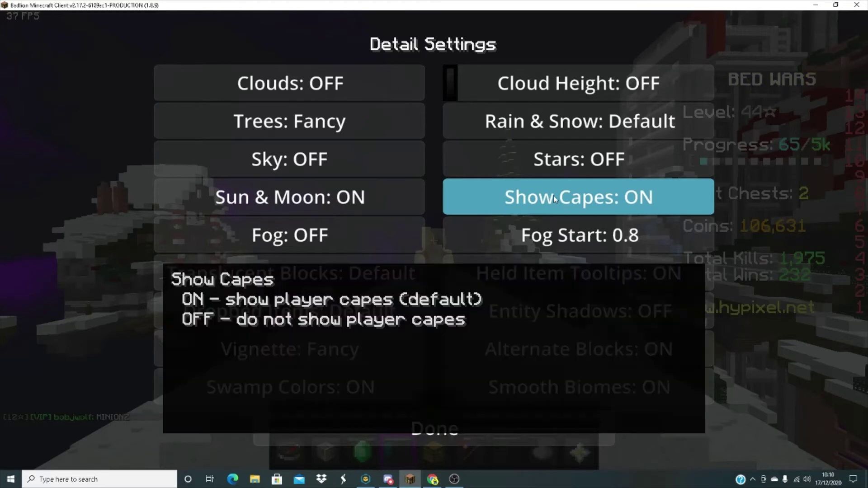
mouse_move(555, 196)
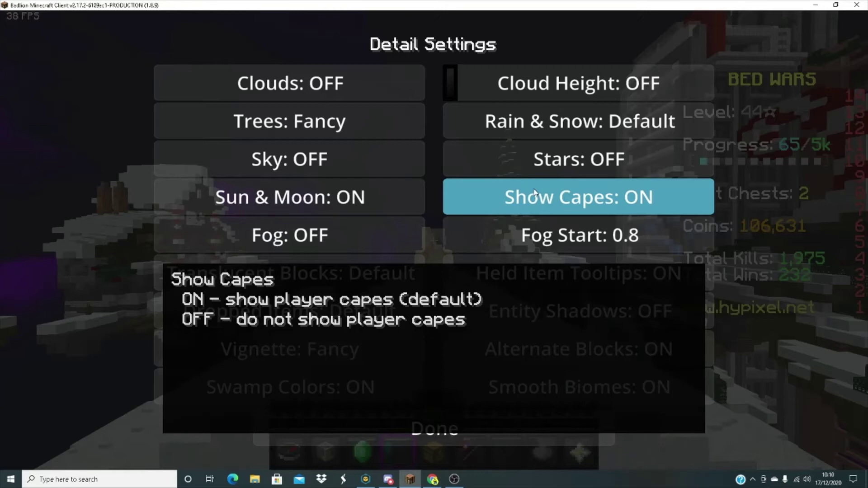
left_click(546, 197)
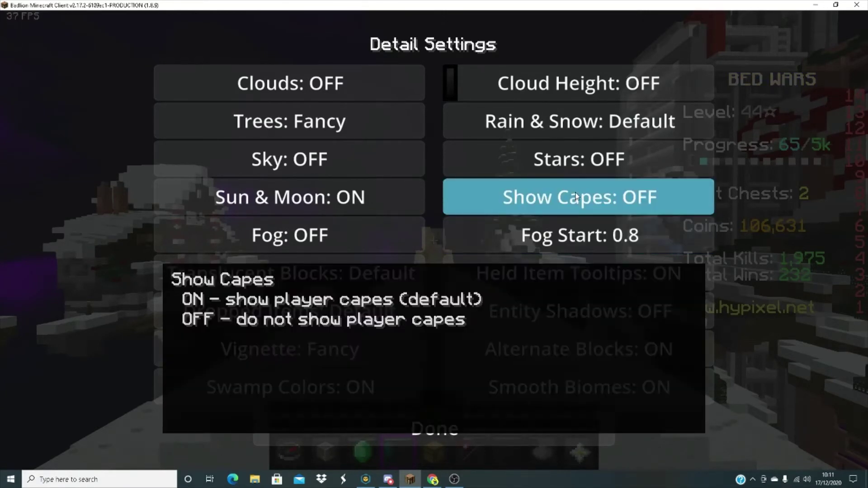
left_click(575, 198)
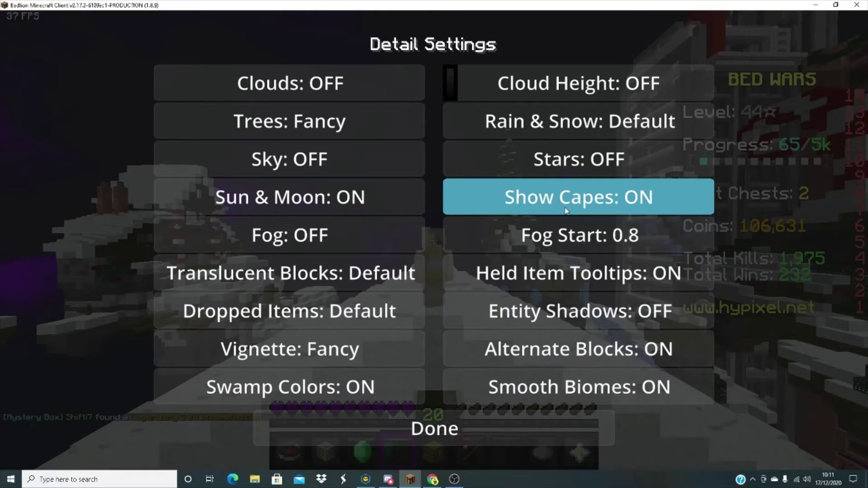
left_click(570, 203)
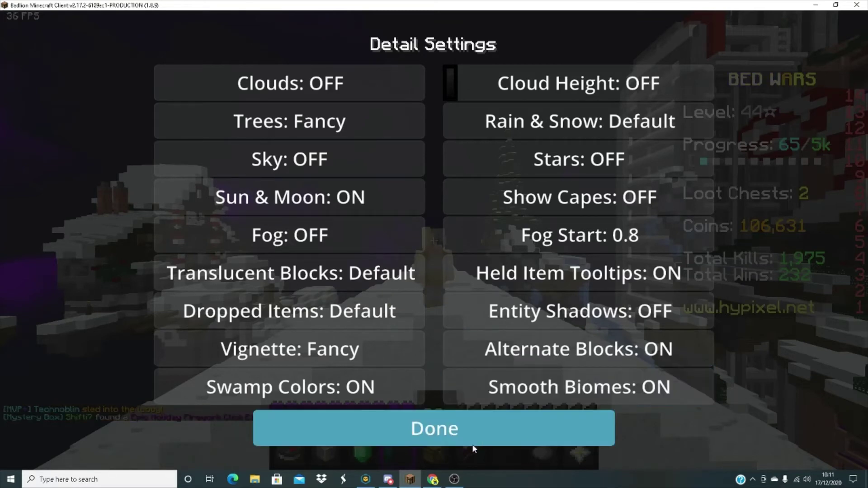
Stop the screen recording in OBS, and close the game's Performance Settings to return to the lobby
left_click(454, 480)
left_click(657, 322)
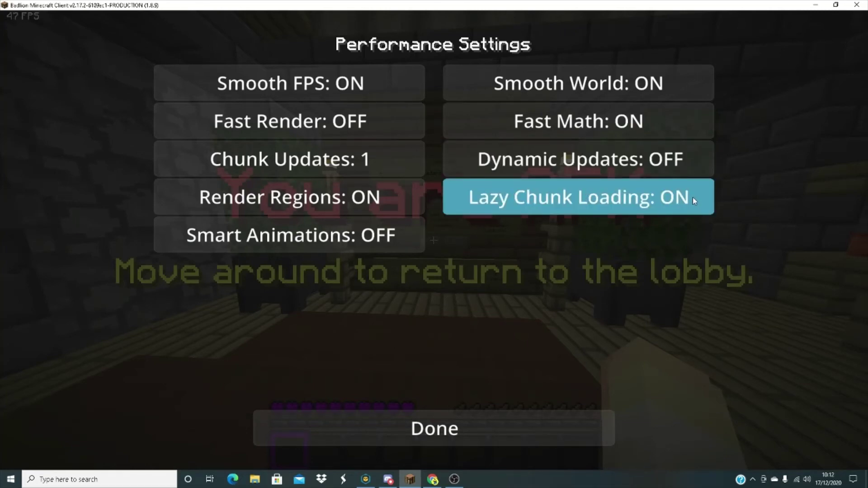
left_click(434, 428)
key("Escape")
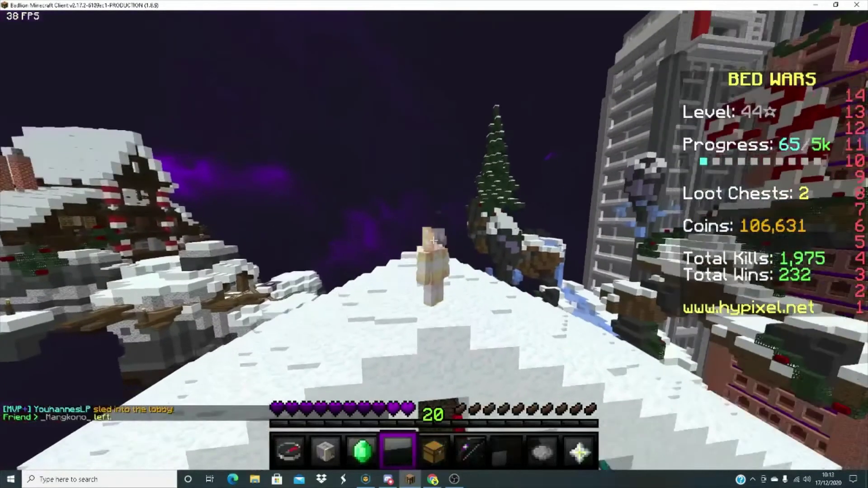
Examine the Badlion client's Graphics settings, from FPS Boost and Low Graphics Mode down to the cosmetics options
key("Shift_R")
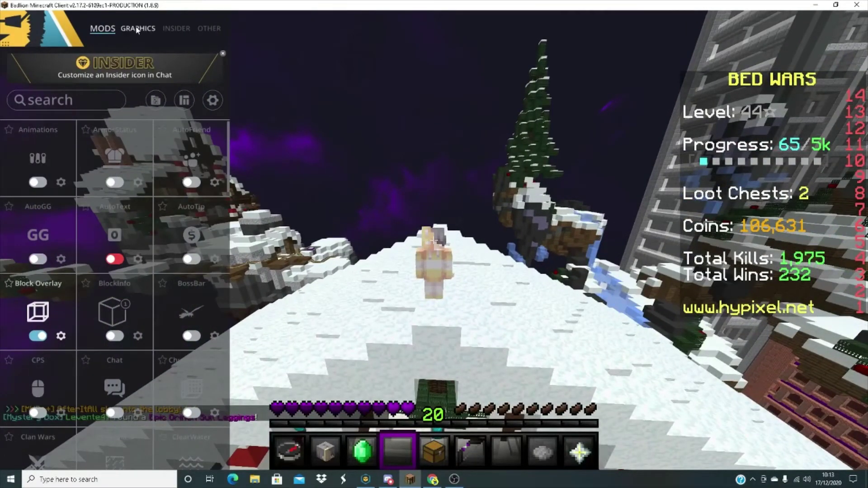
left_click(137, 30)
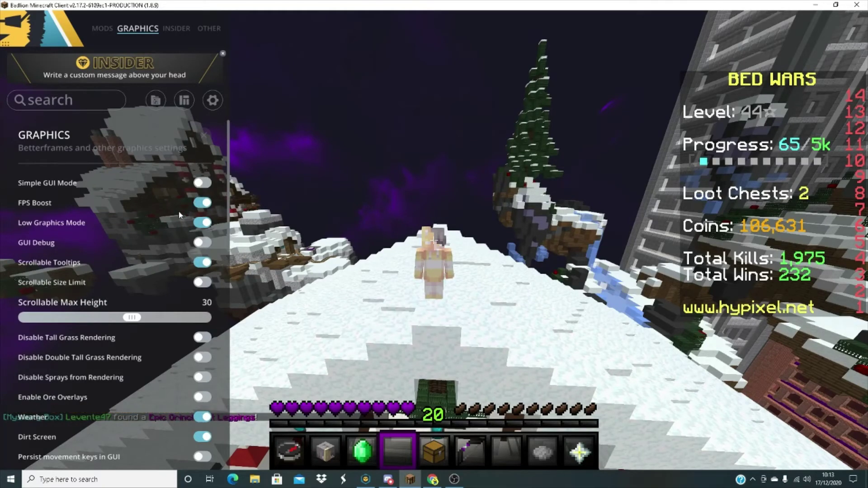
scroll(159, 389, "down", 6)
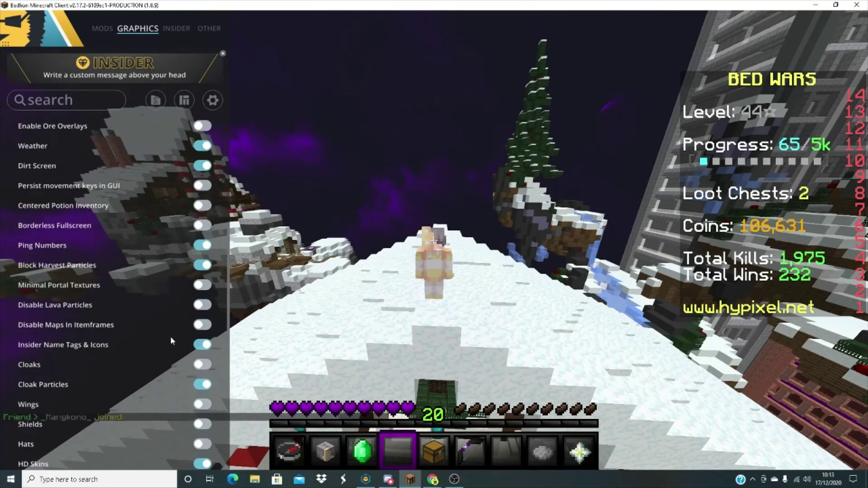
scroll(172, 337, "down", 3)
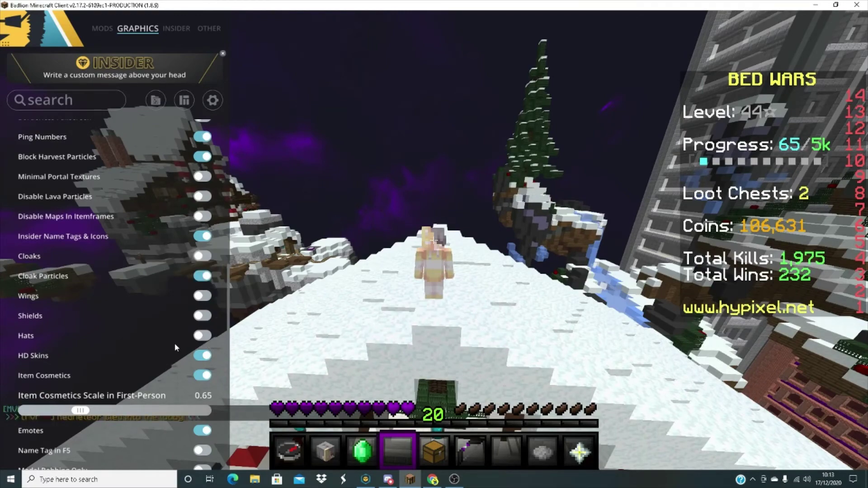
key("Escape")
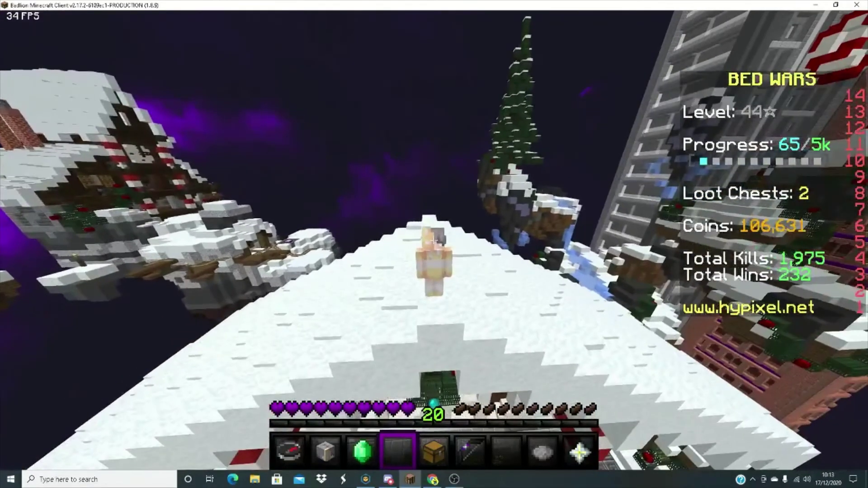
Examine the Badlion client's mod list to see which mods are enabled, from Block Overlay to Zoom
key("Shift_R")
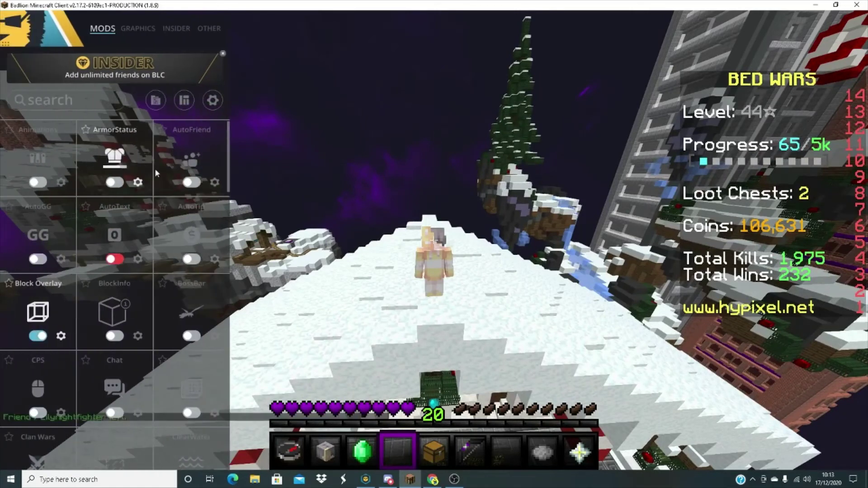
scroll(89, 183, "down", 10)
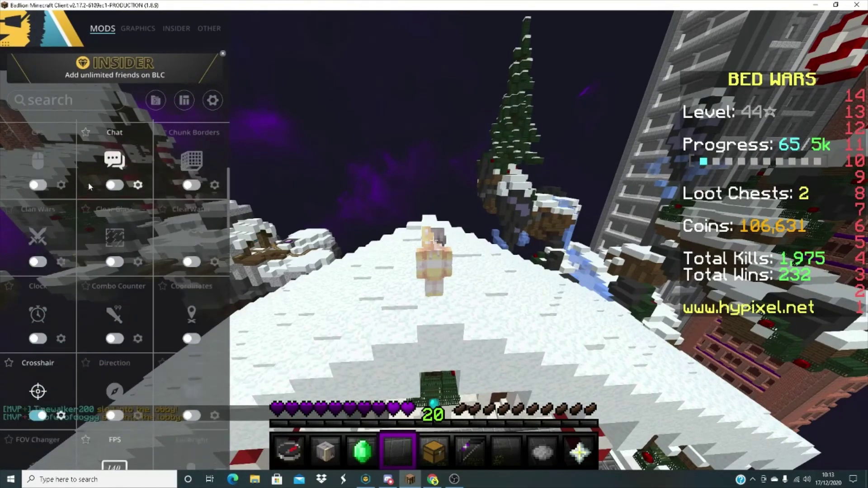
scroll(81, 205, "down", 5)
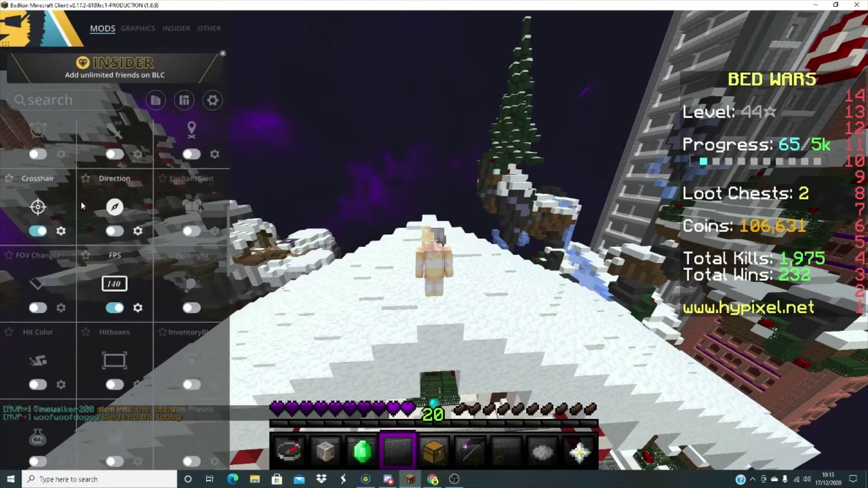
scroll(82, 206, "down", 8)
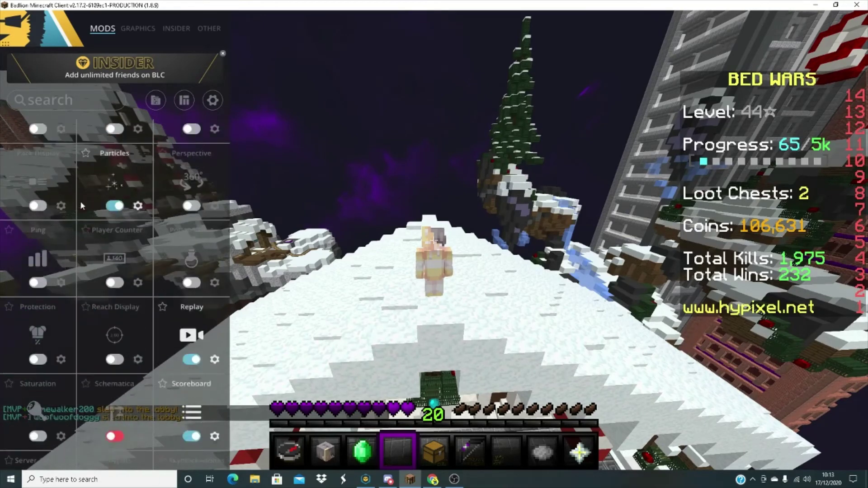
scroll(92, 207, "down", 1)
scroll(93, 206, "up", 2)
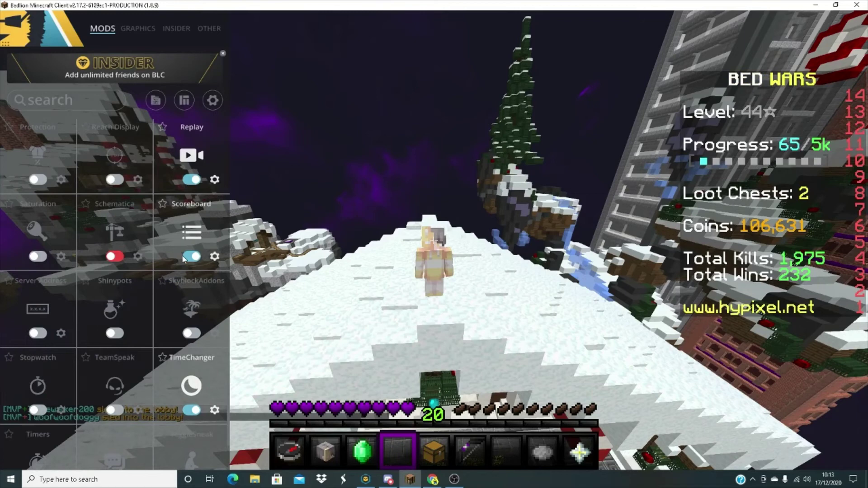
scroll(114, 256, "down", 2)
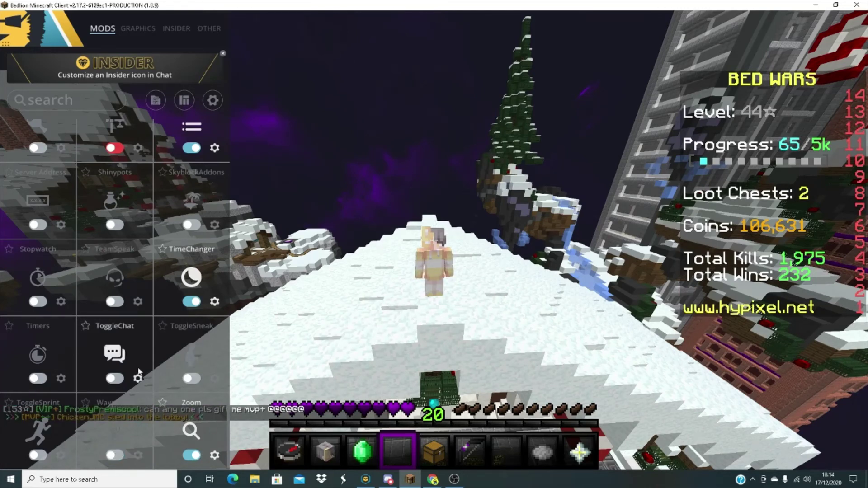
scroll(136, 337, "up", 5)
scroll(137, 339, "up", 3)
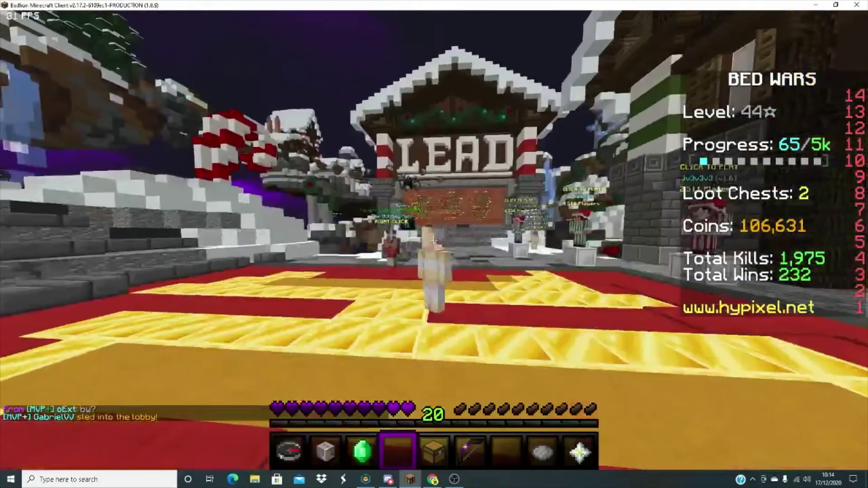
key("w")
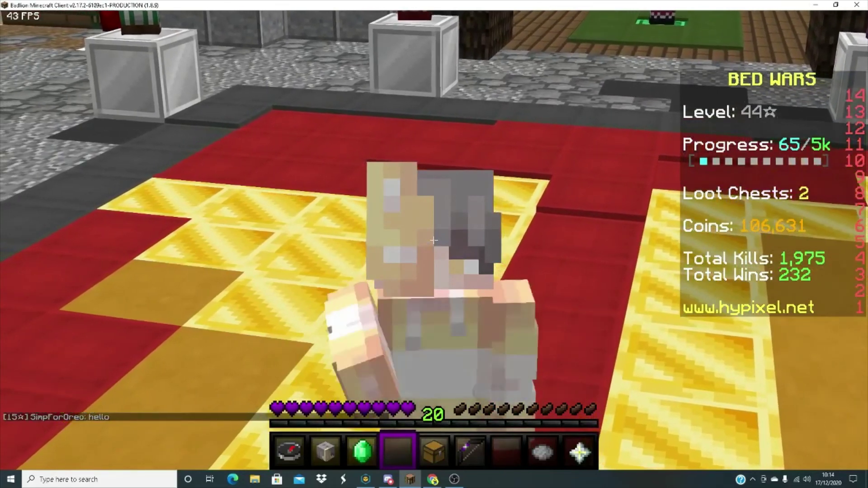
key("Escape")
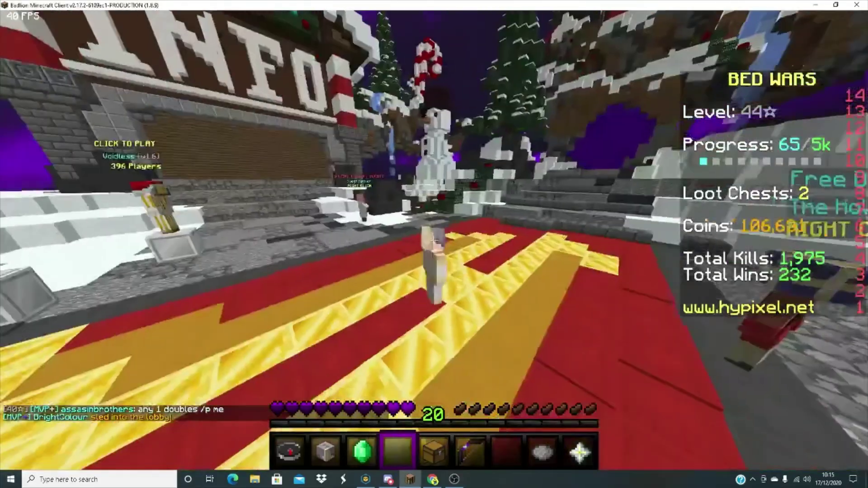